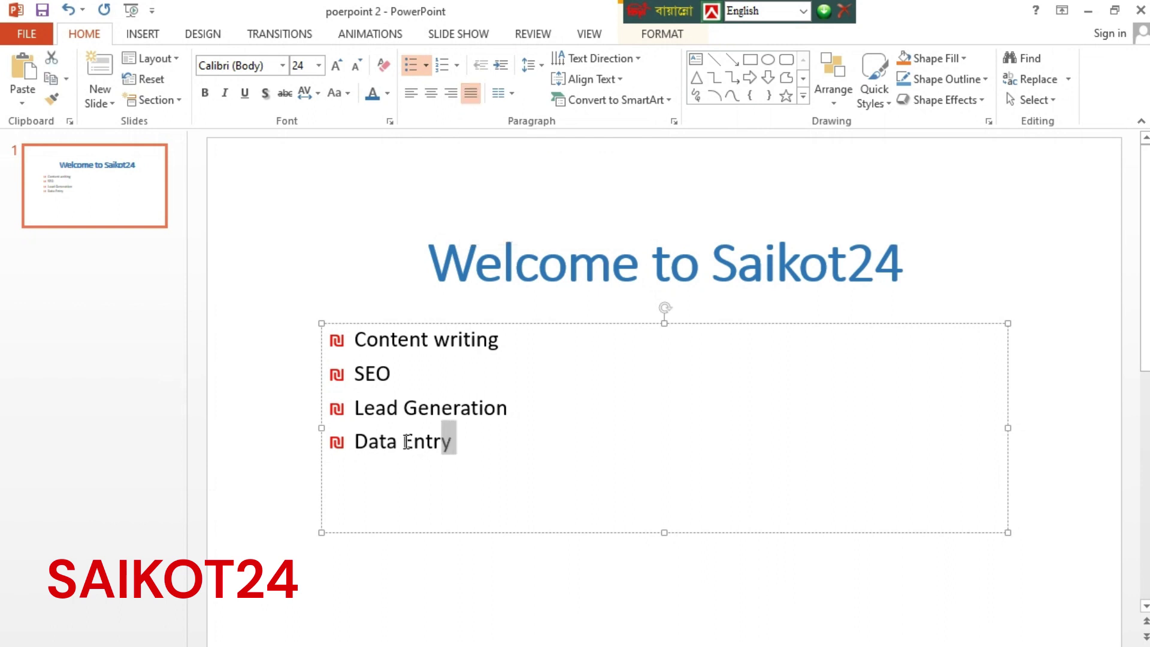
Change the four bulleted service items below the title to a numbered list in the 1., 2., 3. style
left_click_drag(450, 442, 353, 335)
left_click(511, 449)
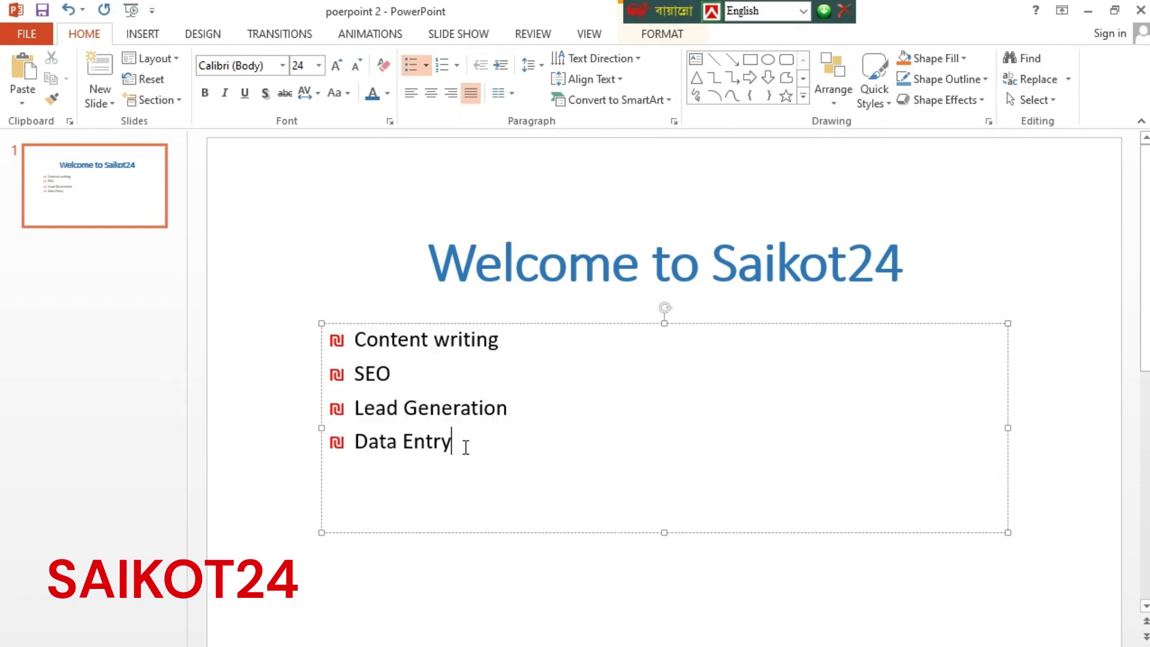
left_click(457, 64)
left_click(443, 61)
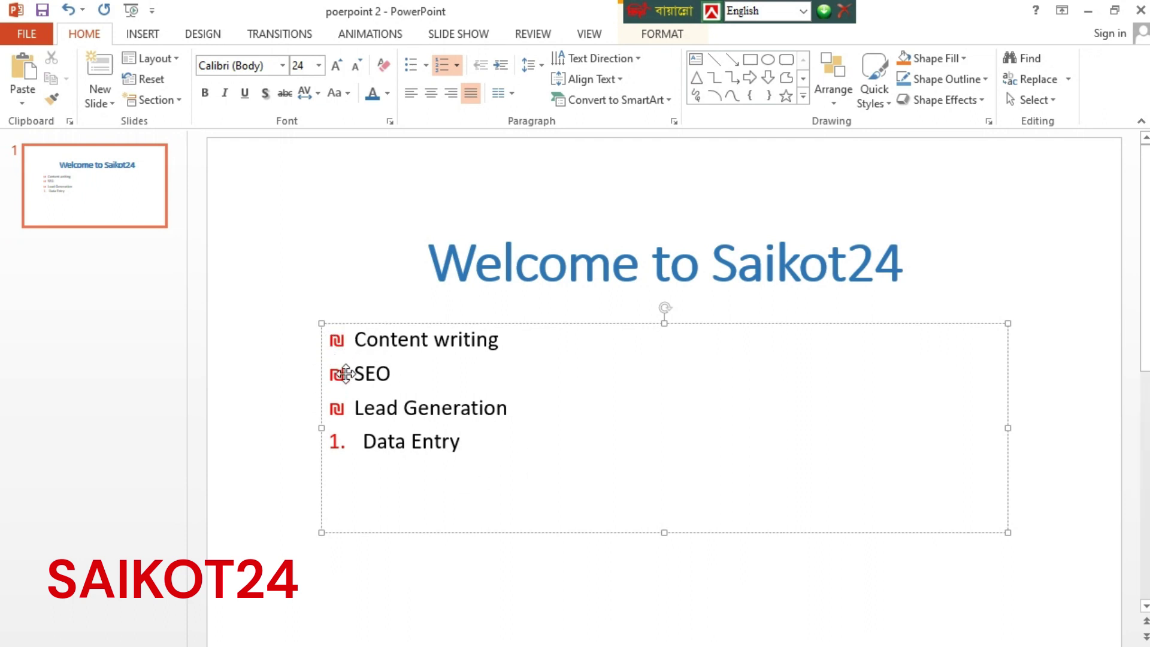
double_click(427, 430)
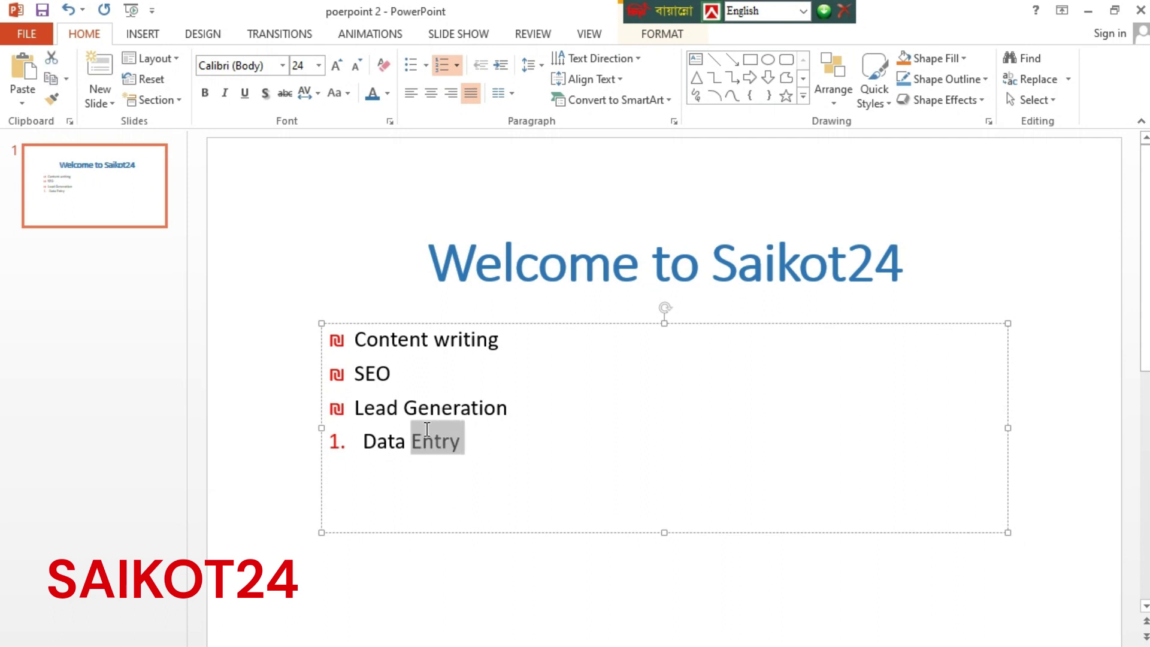
left_click_drag(427, 430, 354, 338)
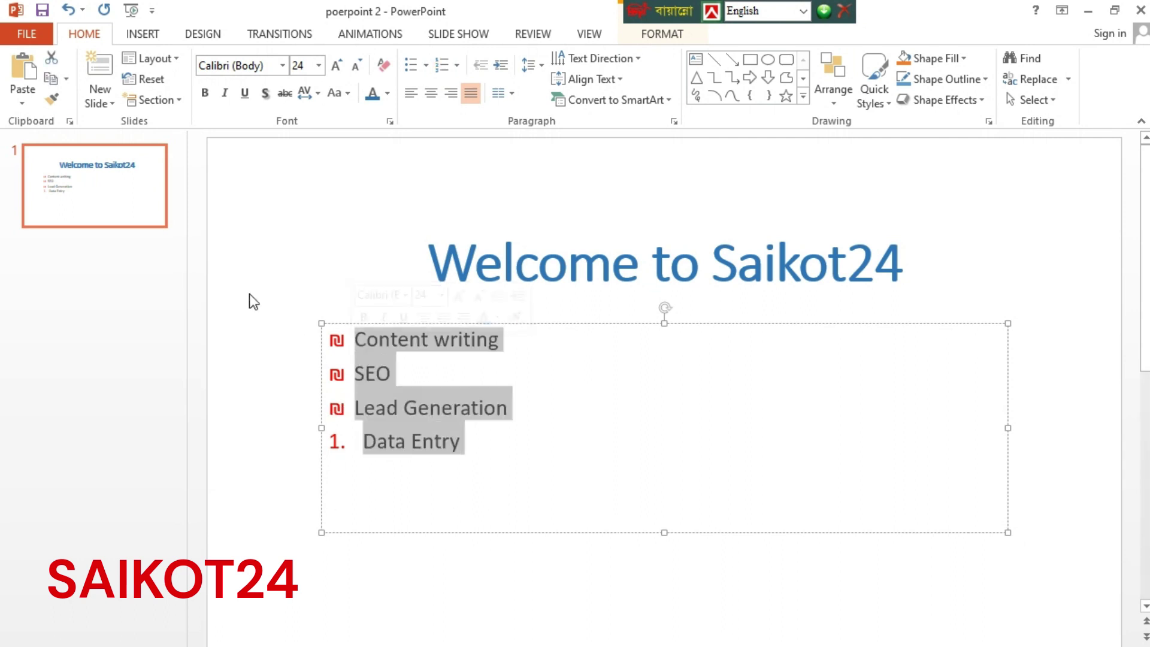
left_click(443, 65)
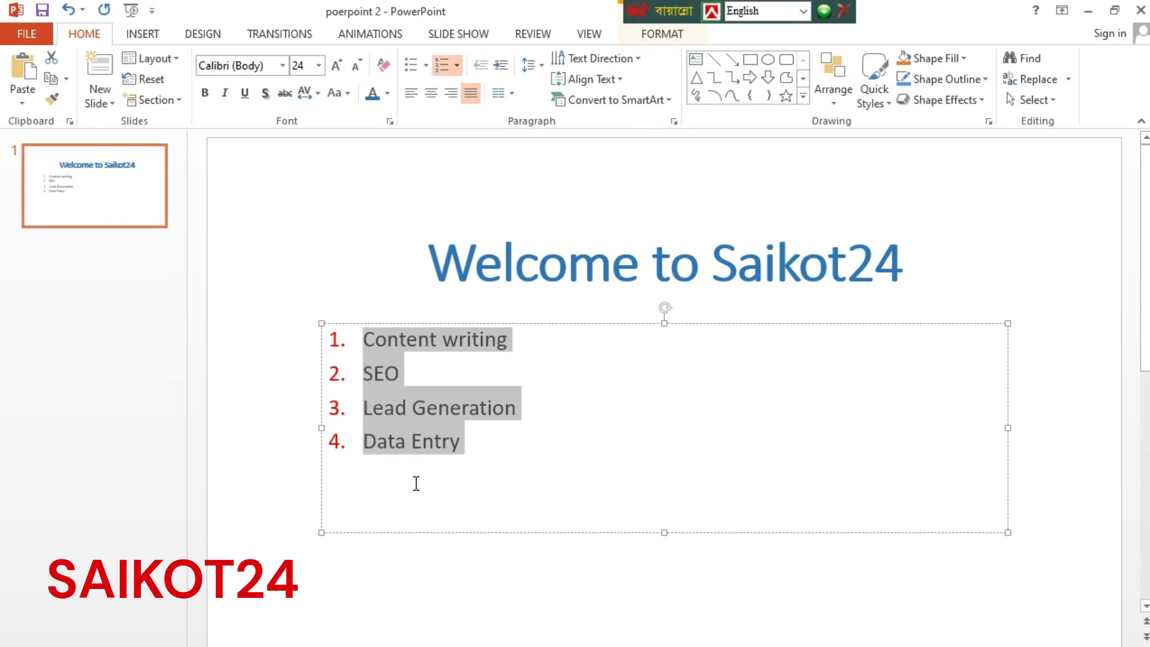
Add "Web research" as a new numbered item after Data Entry
left_click(491, 451)
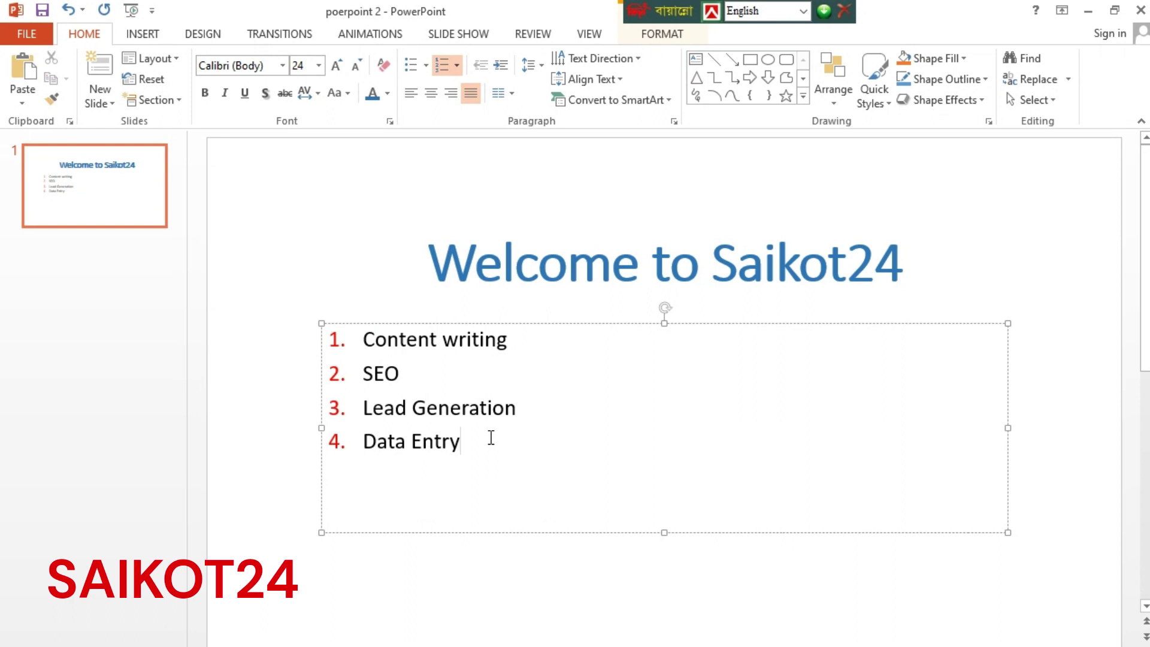
key("Return")
type("Web research")
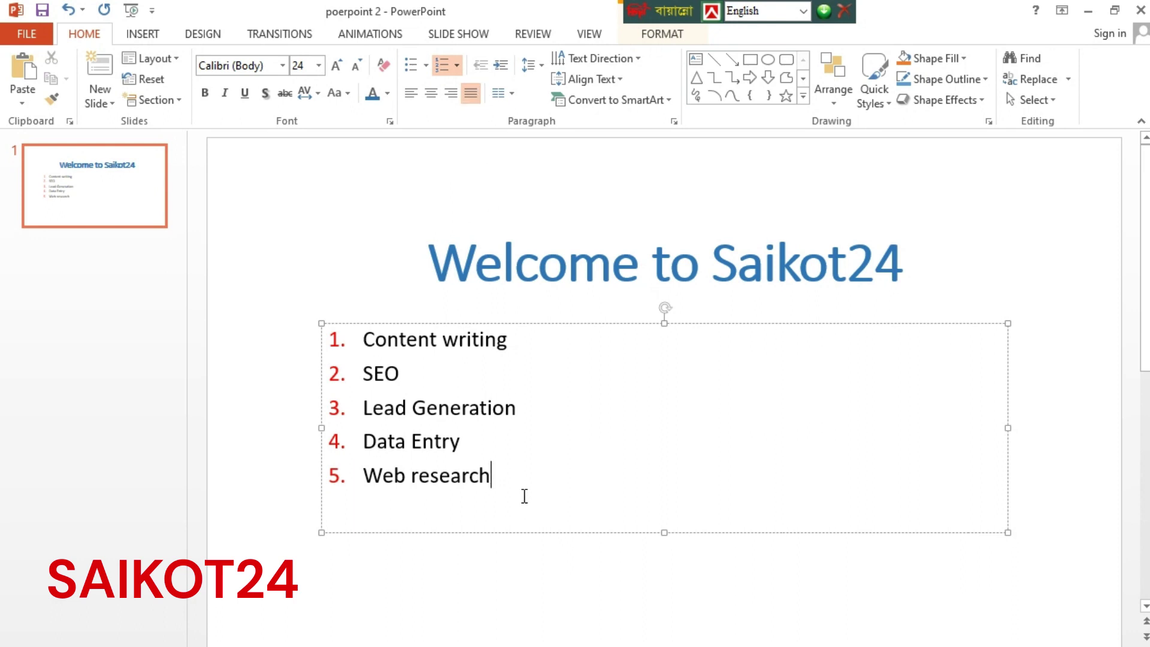
Try the lowercase Roman numbering style (i., ii., iii.) on all five list items and undo it
left_click_drag(511, 468, 458, 325)
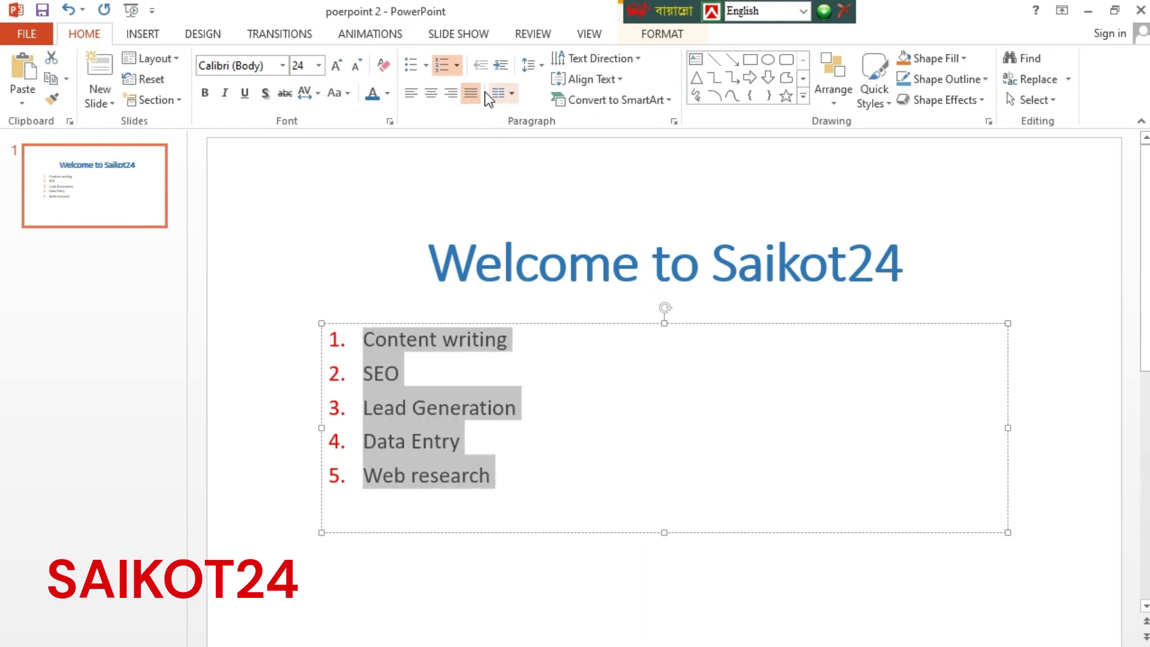
left_click(457, 66)
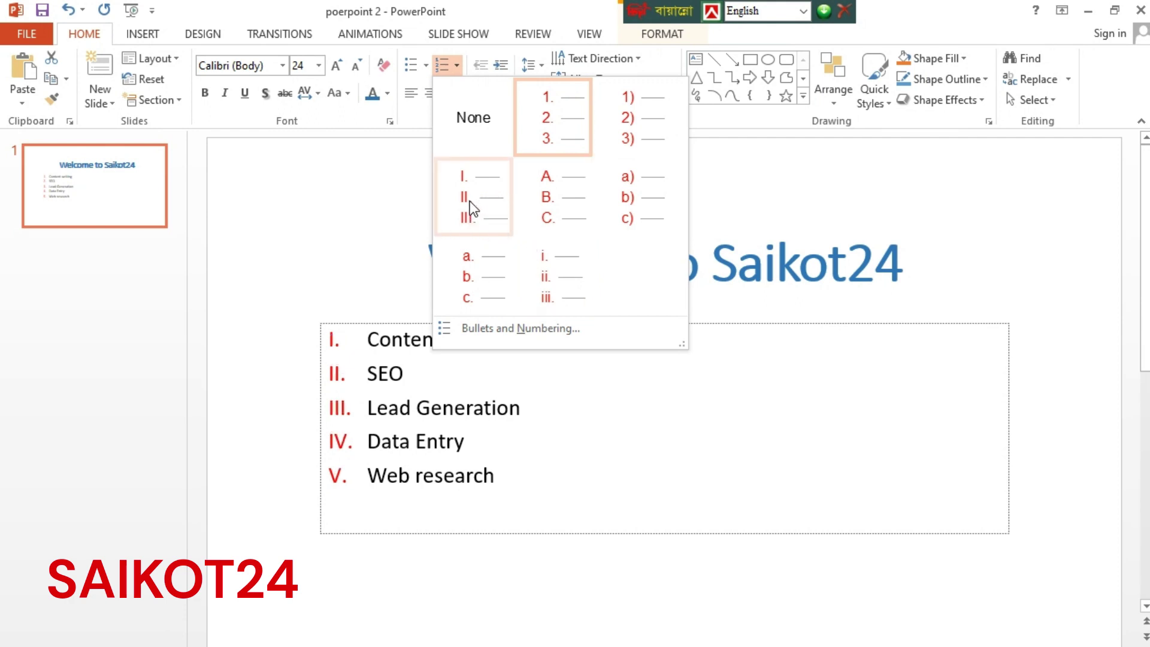
left_click(558, 294)
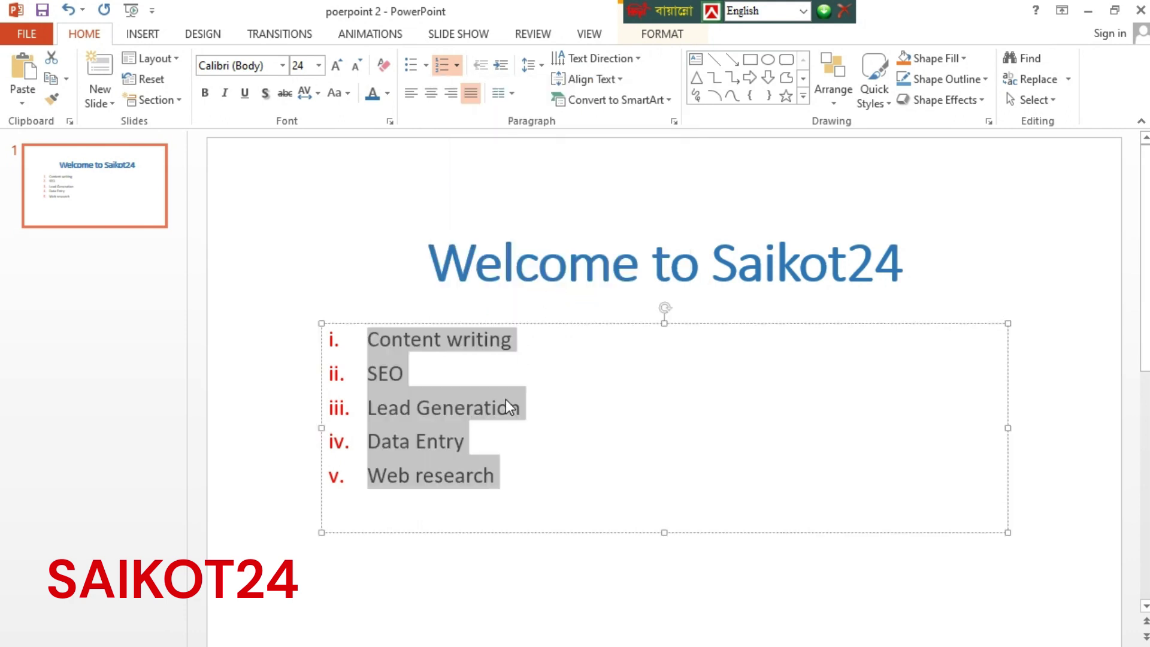
left_click(548, 465)
key("ctrl+z")
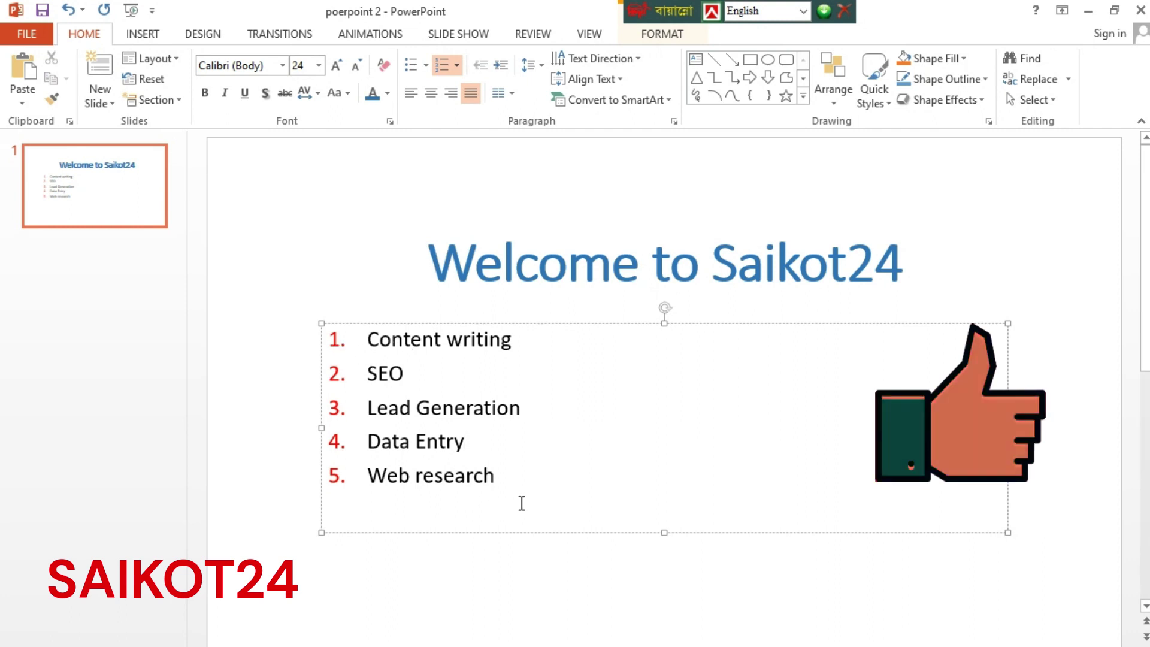
Set the numbering of all five list items to start at 101
left_click_drag(501, 476, 353, 346)
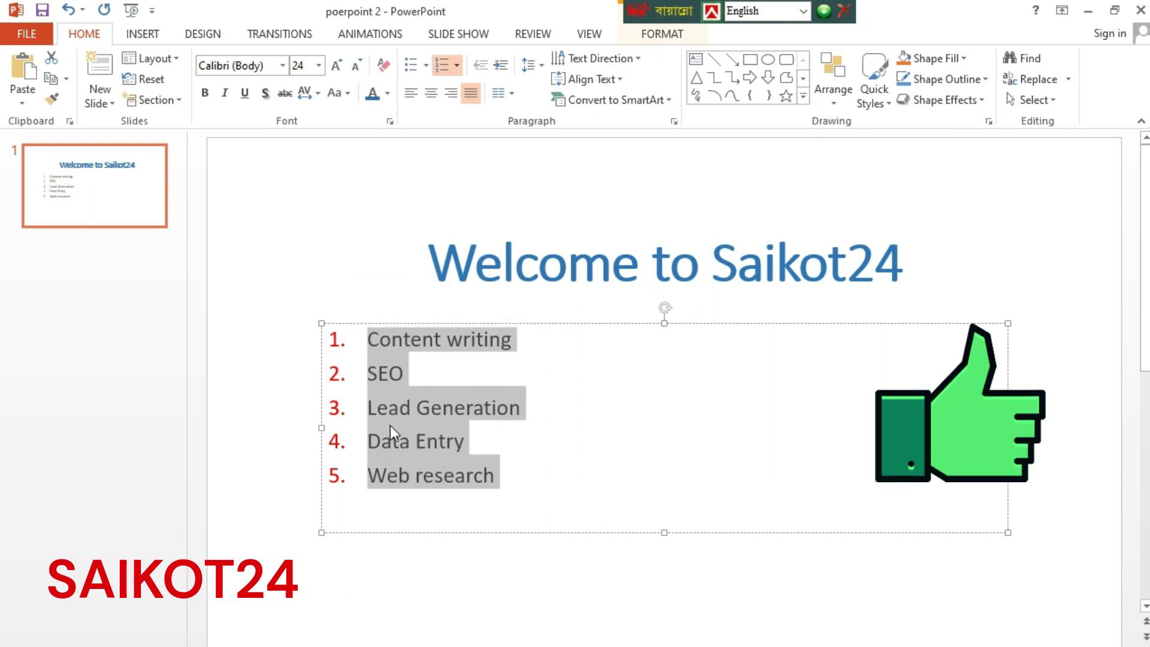
left_click(457, 65)
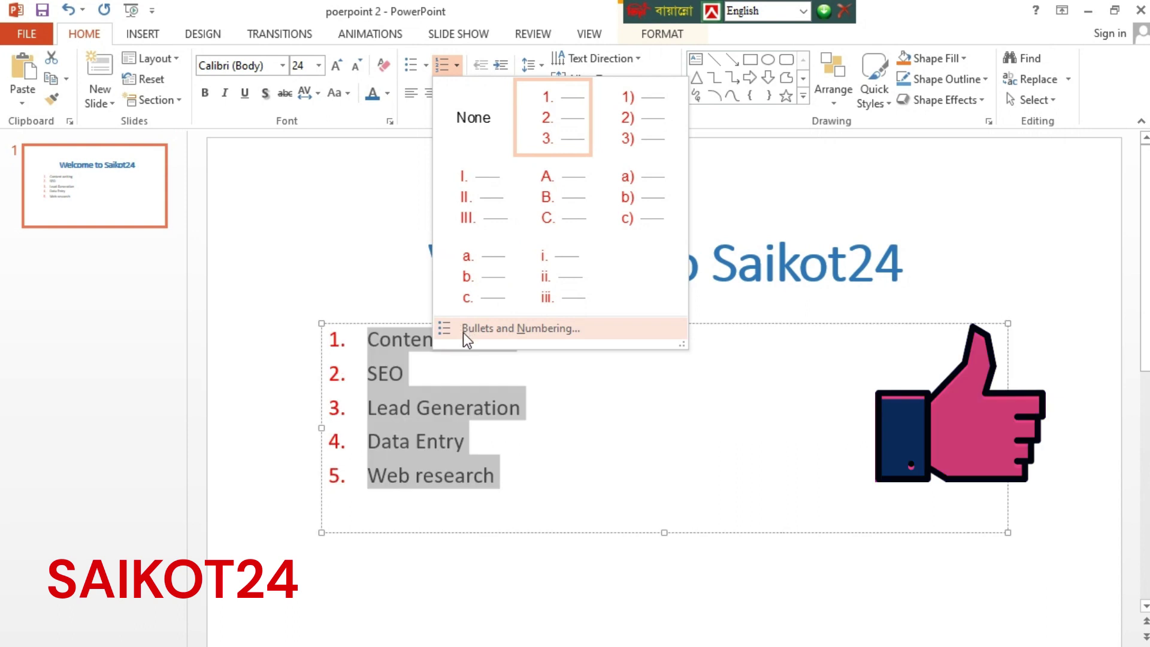
left_click(559, 329)
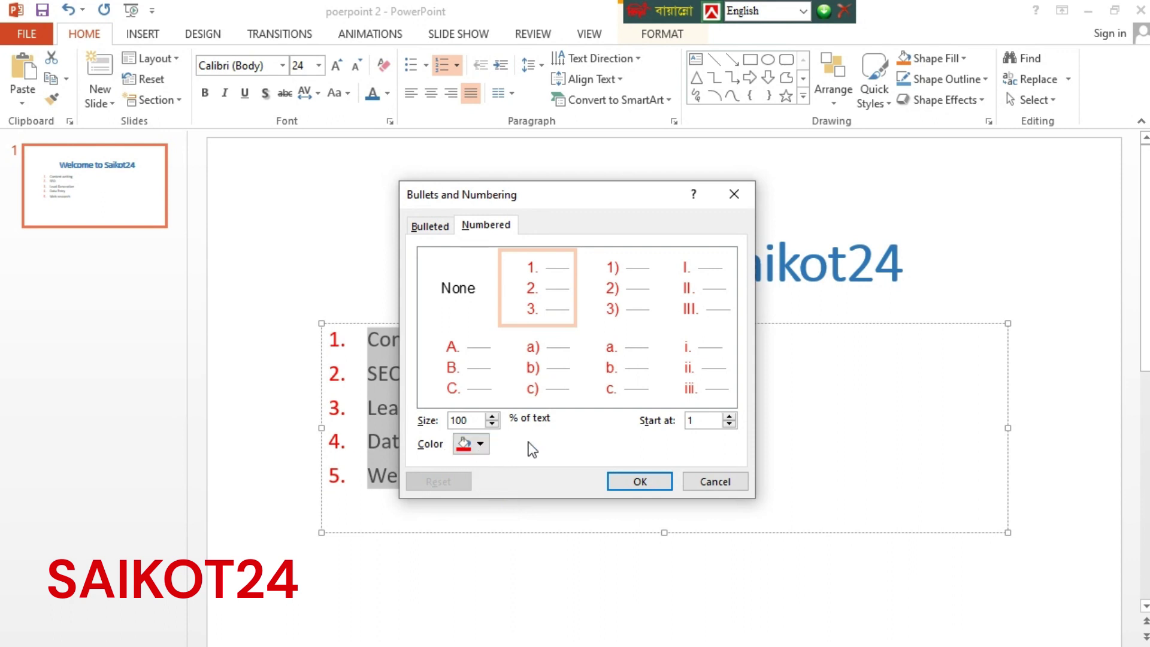
left_click(699, 420)
type("01")
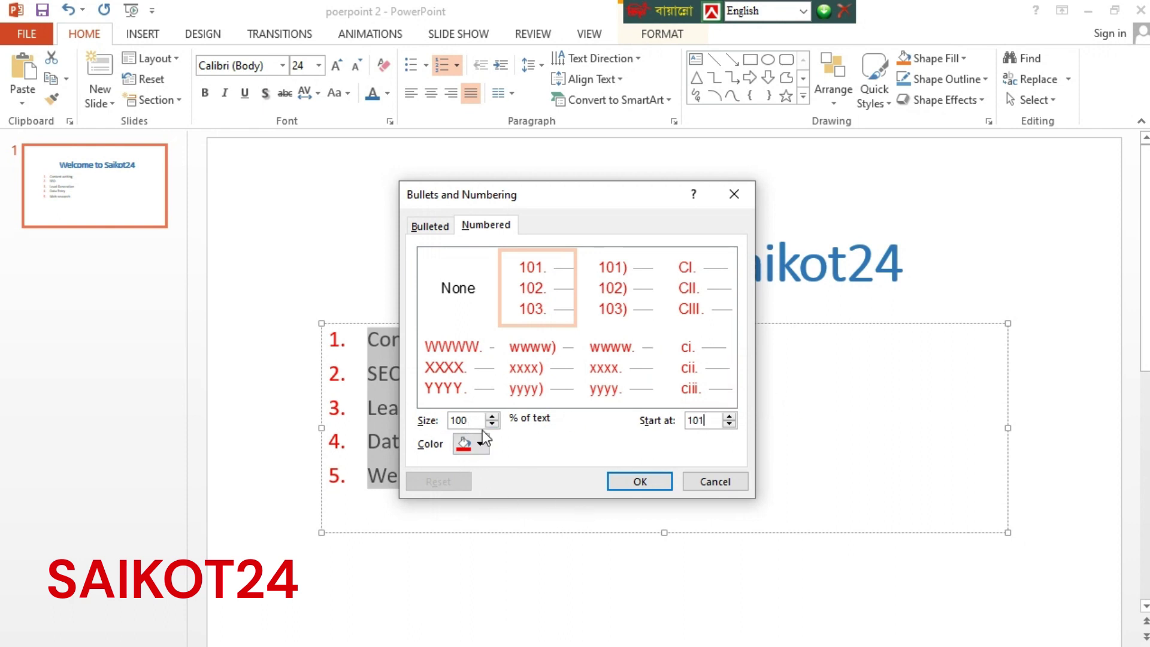
left_click(646, 486)
left_click(582, 410)
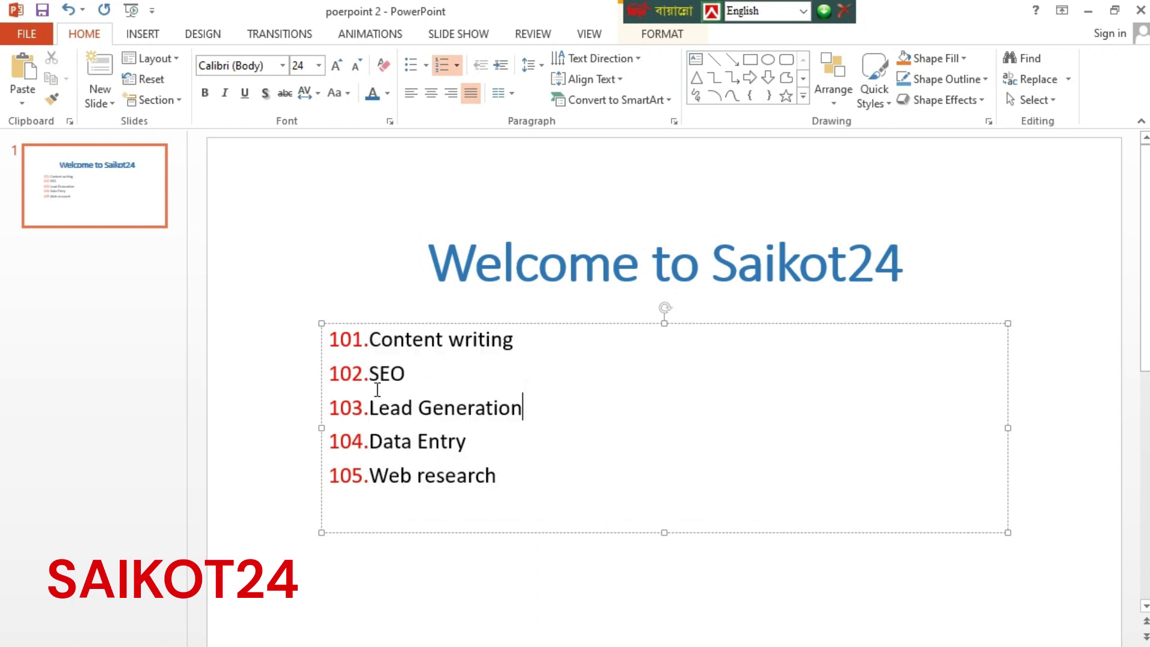
Insert a space before the text of each of the five list items to separate it from its number
left_click(374, 340)
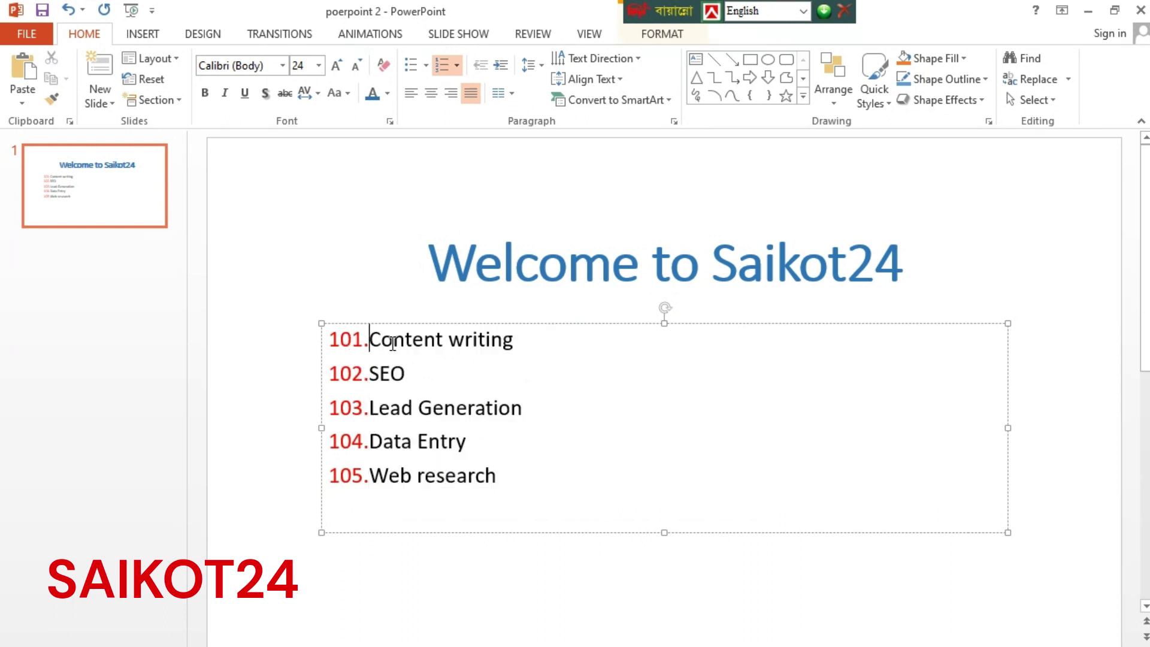
double_click(372, 374)
left_click(379, 376)
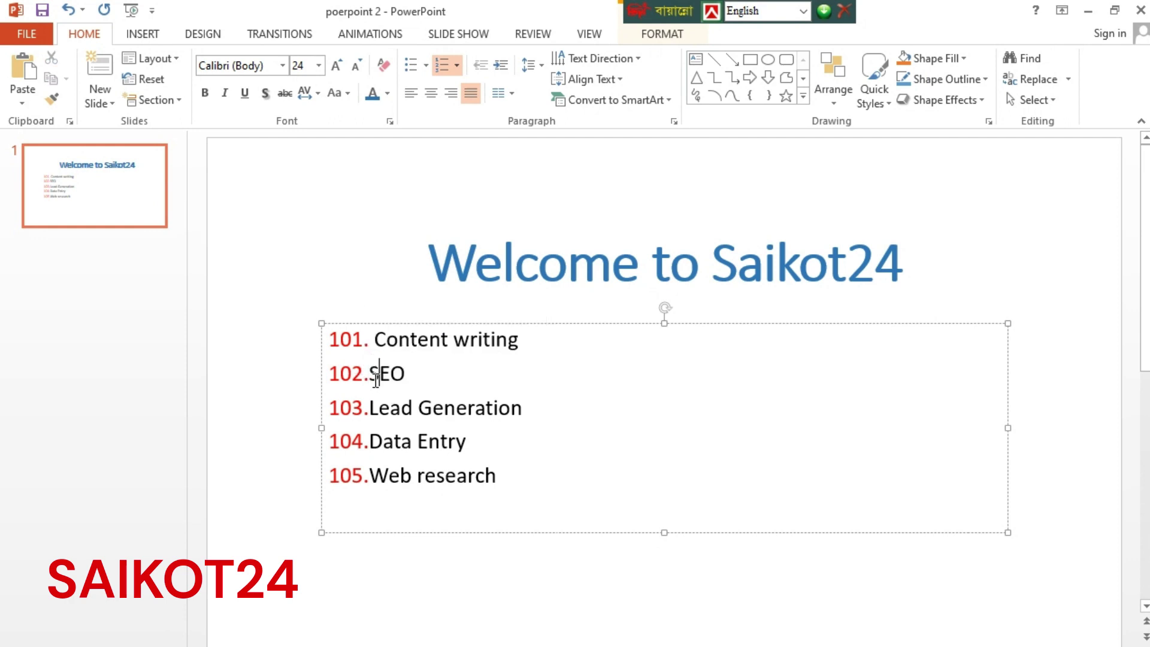
left_click(370, 375)
left_click(369, 408)
left_click(368, 441)
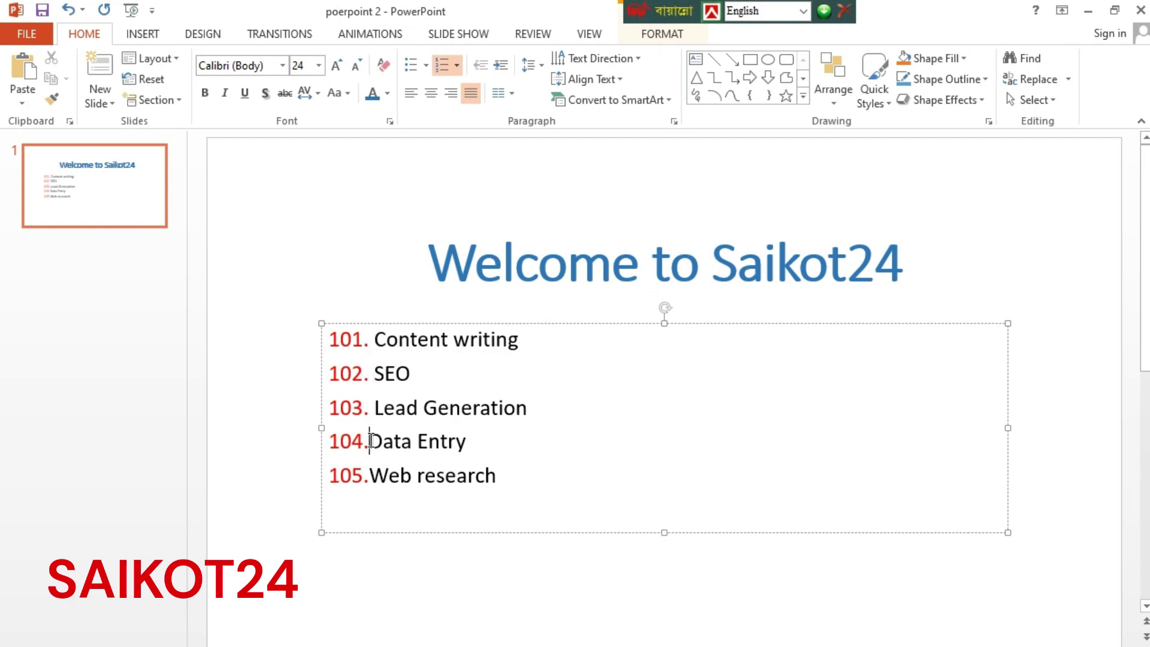
left_click(371, 479)
left_click(521, 473)
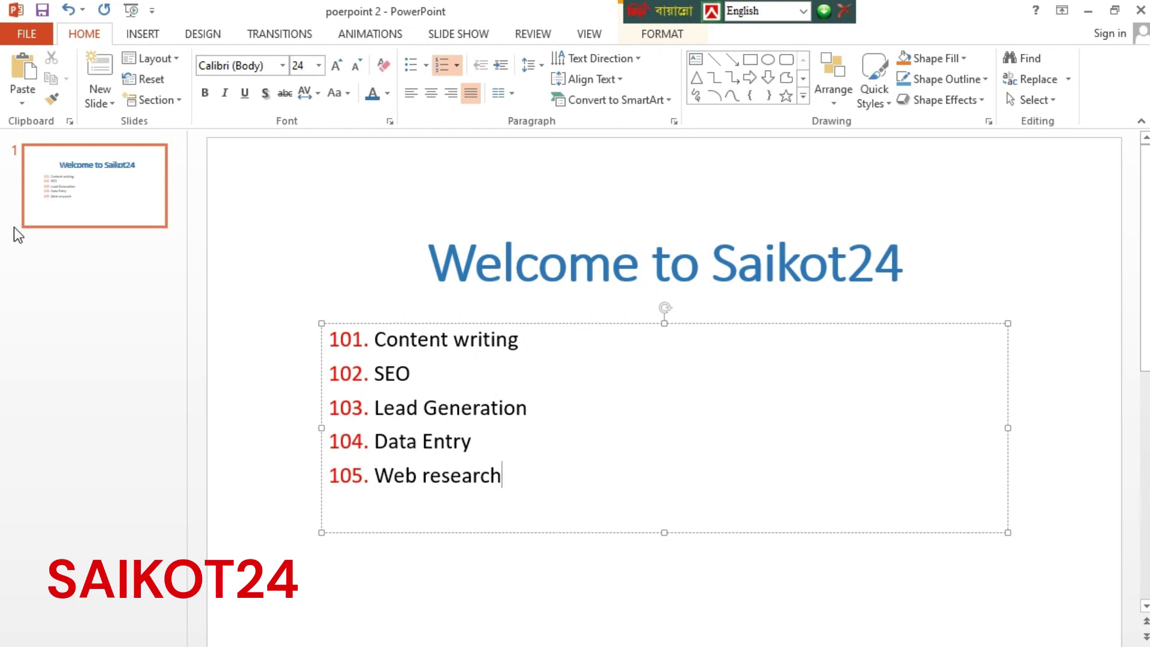
Save the presentation under its existing name
left_click(20, 35)
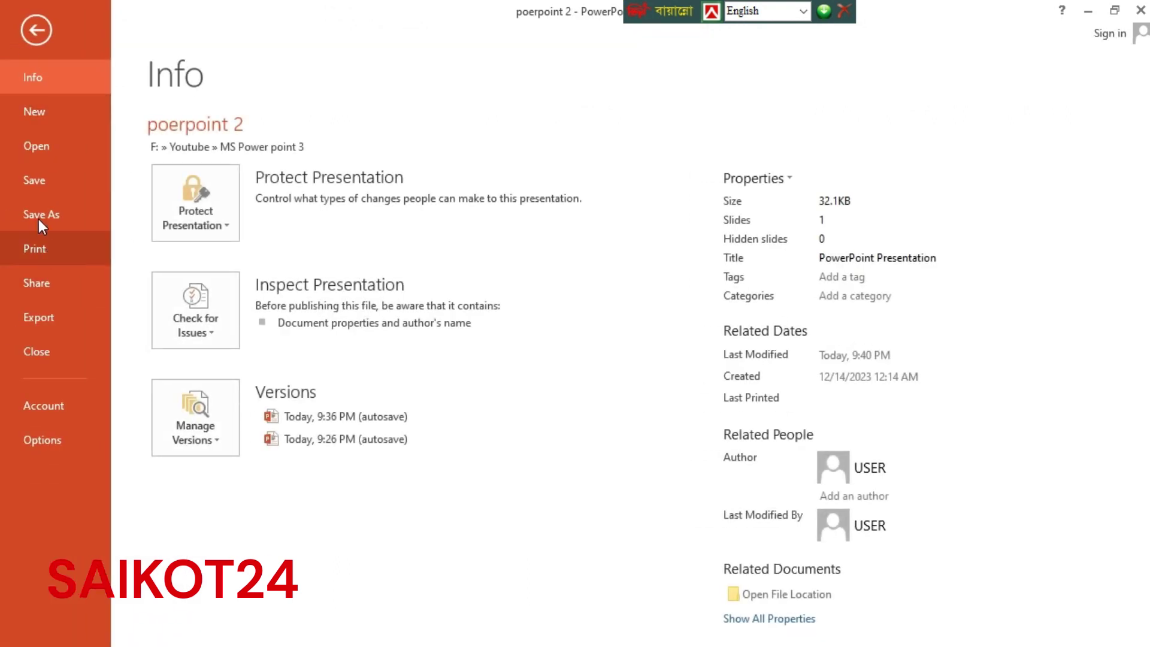
left_click(31, 182)
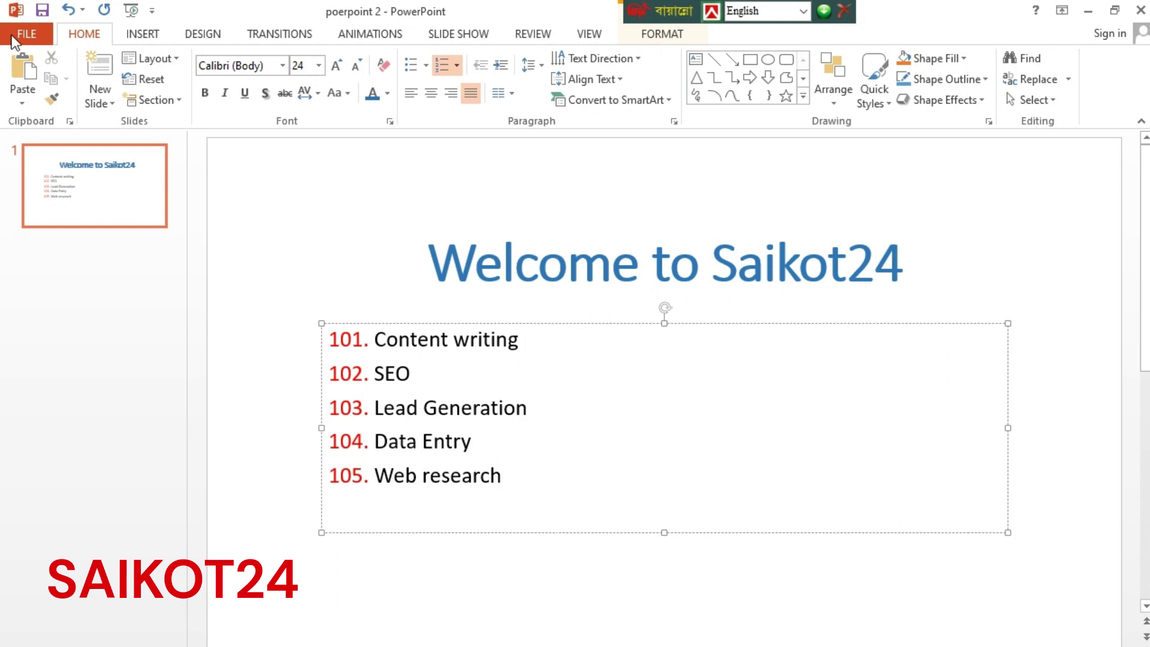
left_click(40, 10)
left_click(27, 35)
left_click(33, 178)
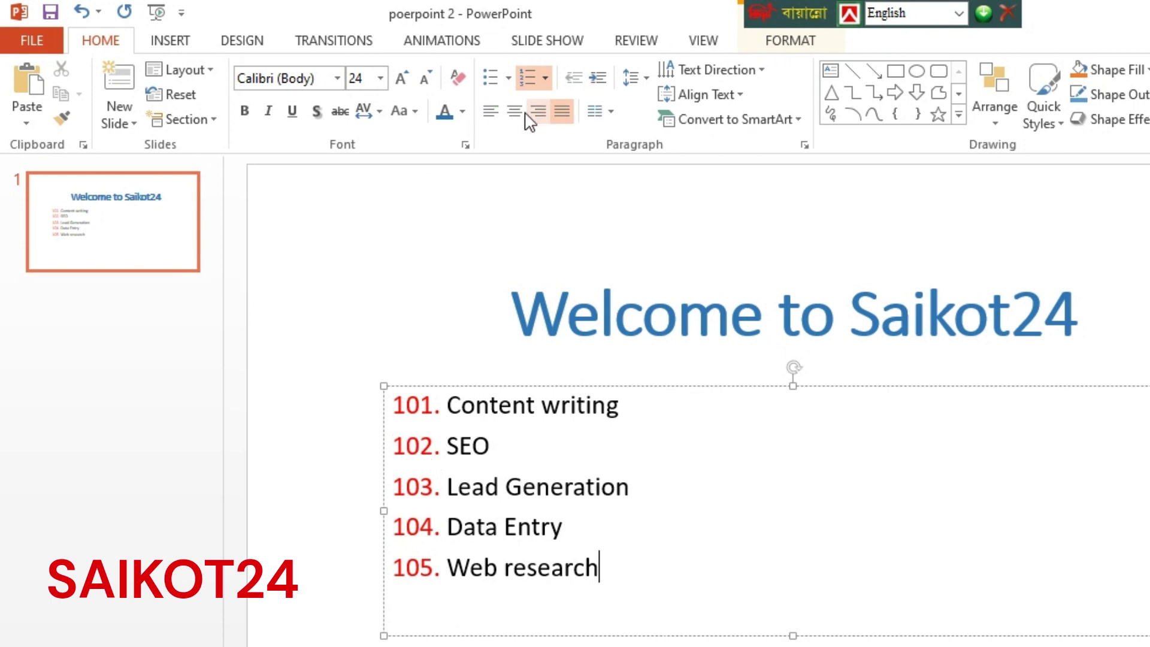
Center all five numbered list items in the text box
left_click_drag(641, 578, 430, 413)
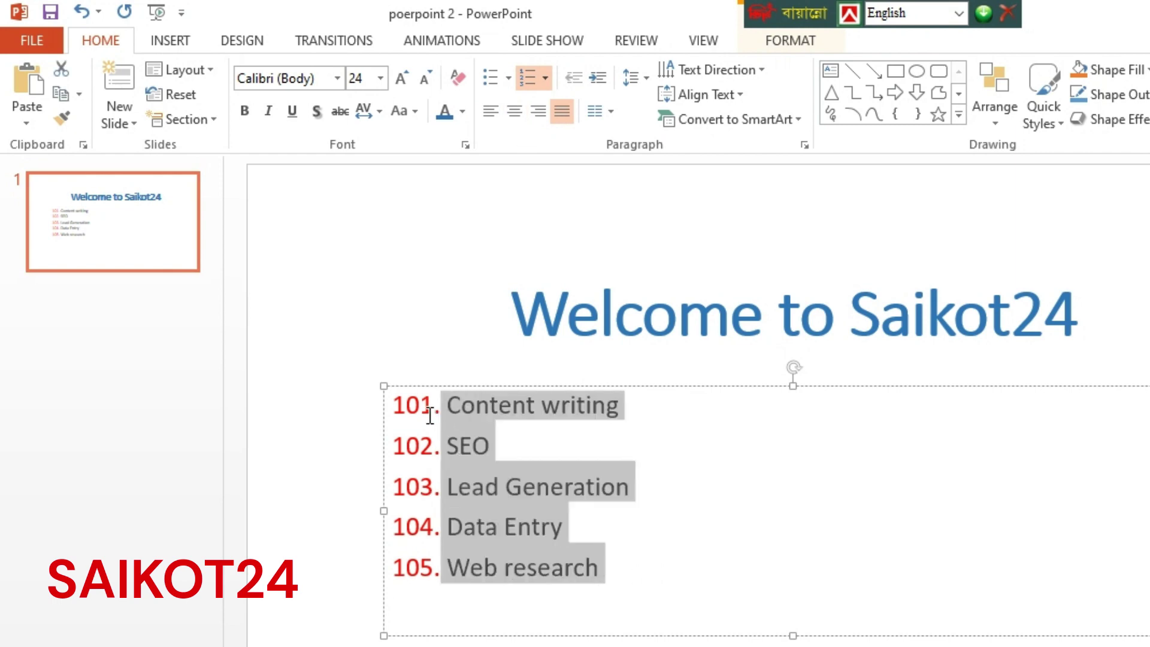
left_click(519, 120)
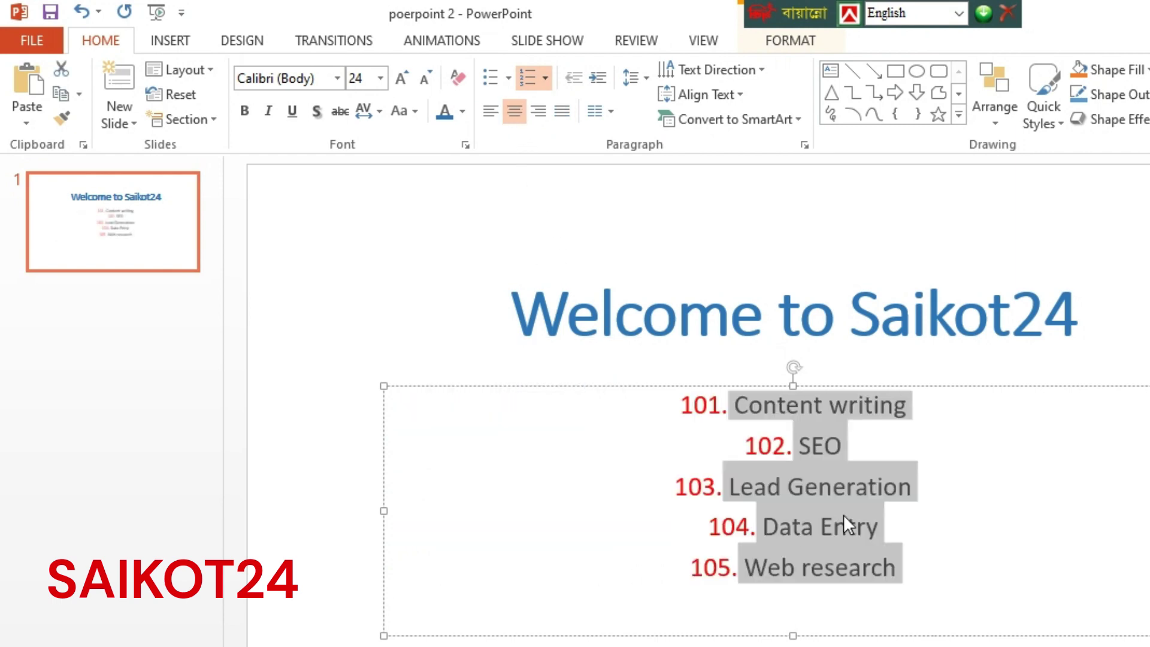
left_click(914, 600)
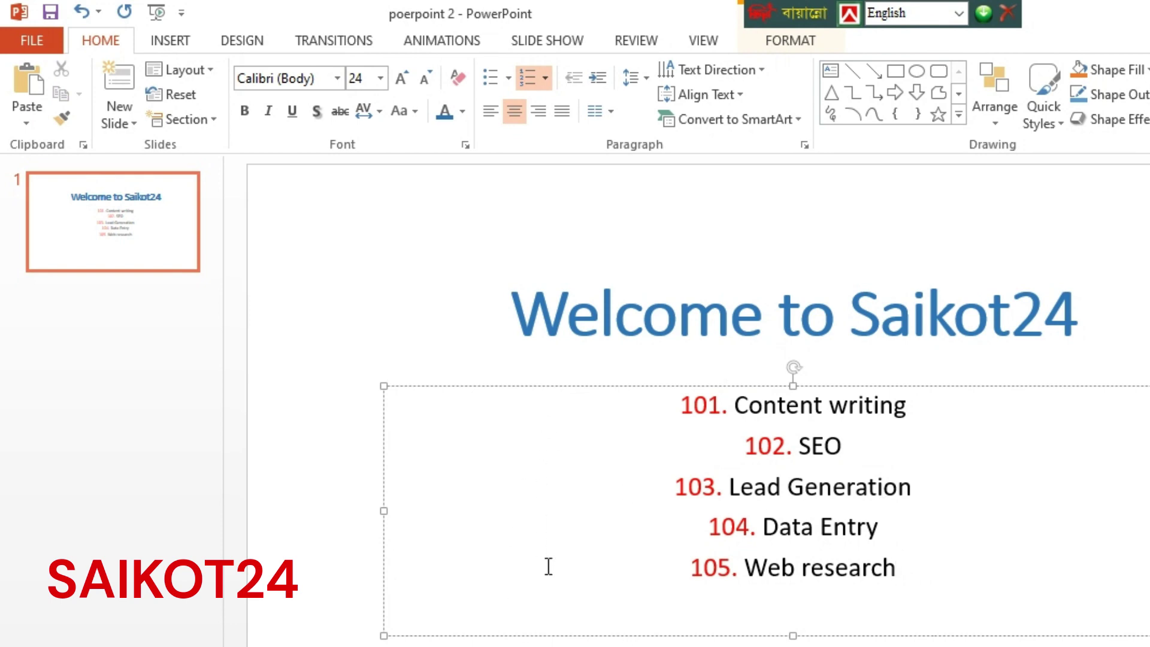
Left-align all five numbered items and increase their list level by two
left_click_drag(938, 595, 682, 411)
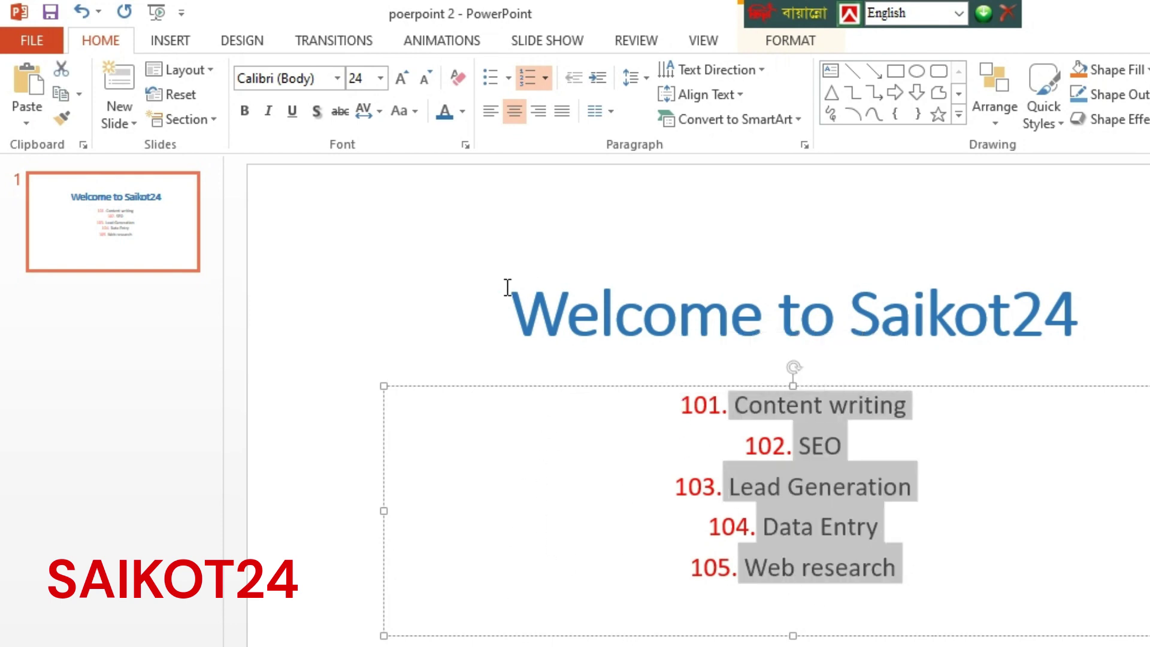
left_click(491, 111)
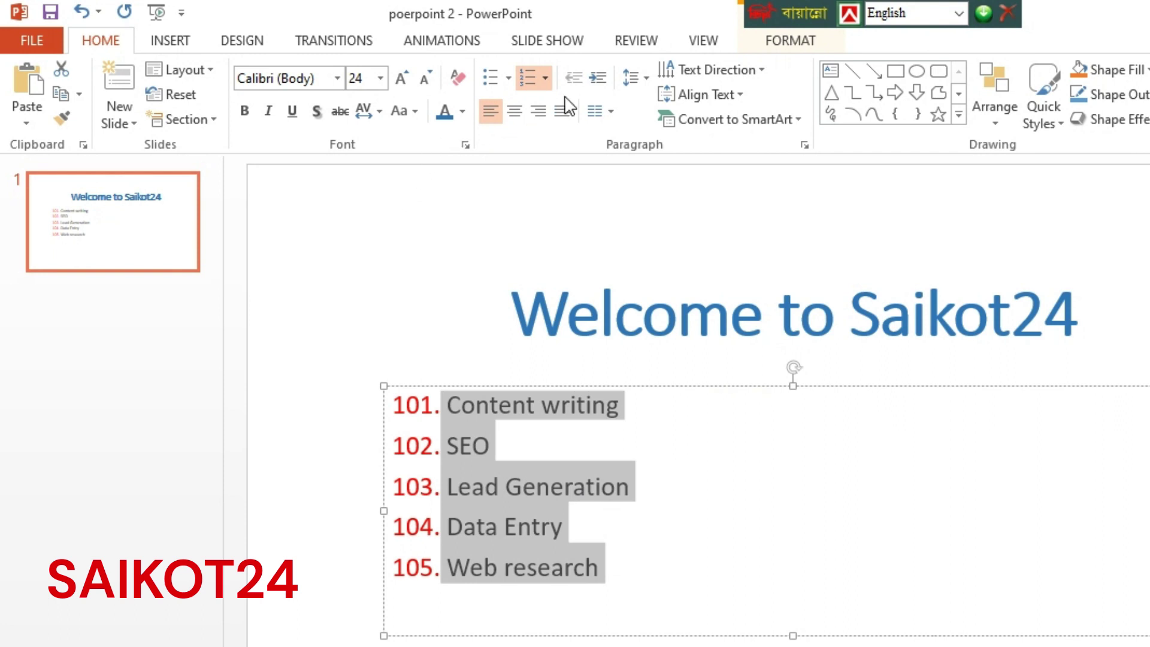
left_click(598, 78)
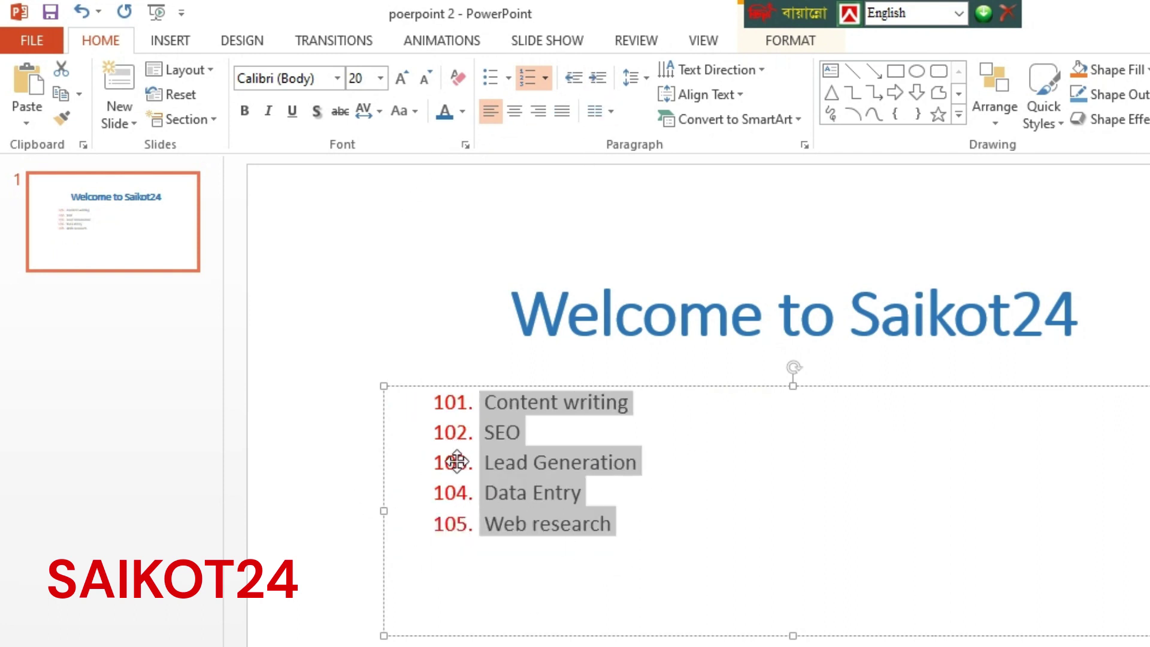
left_click(597, 78)
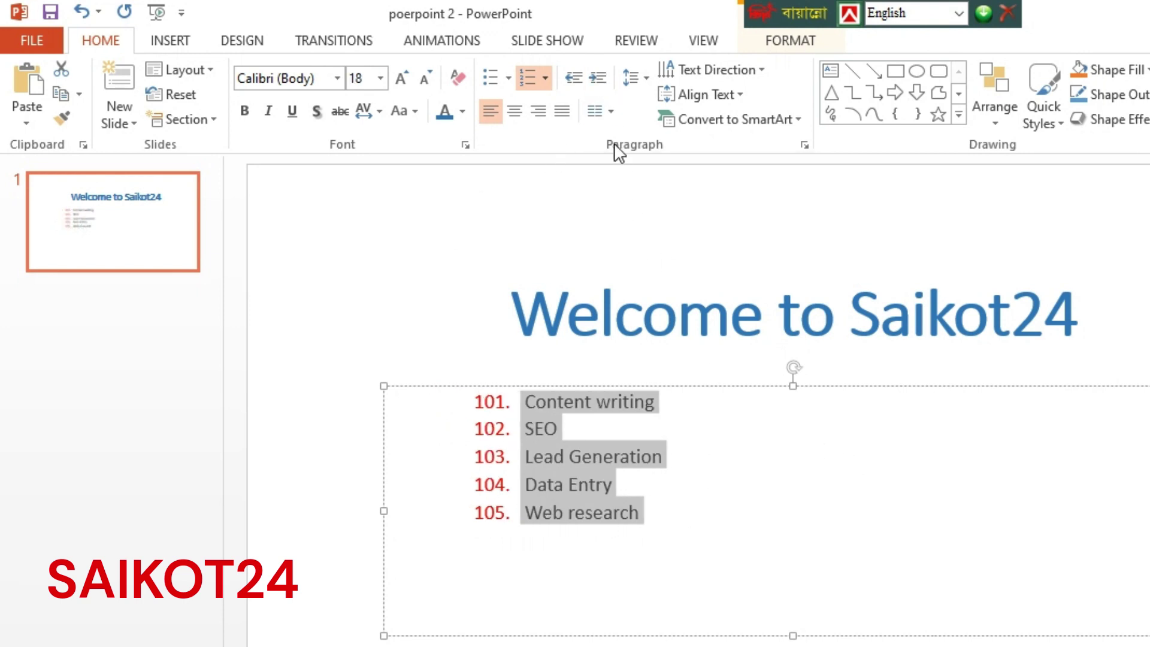
left_click(724, 451)
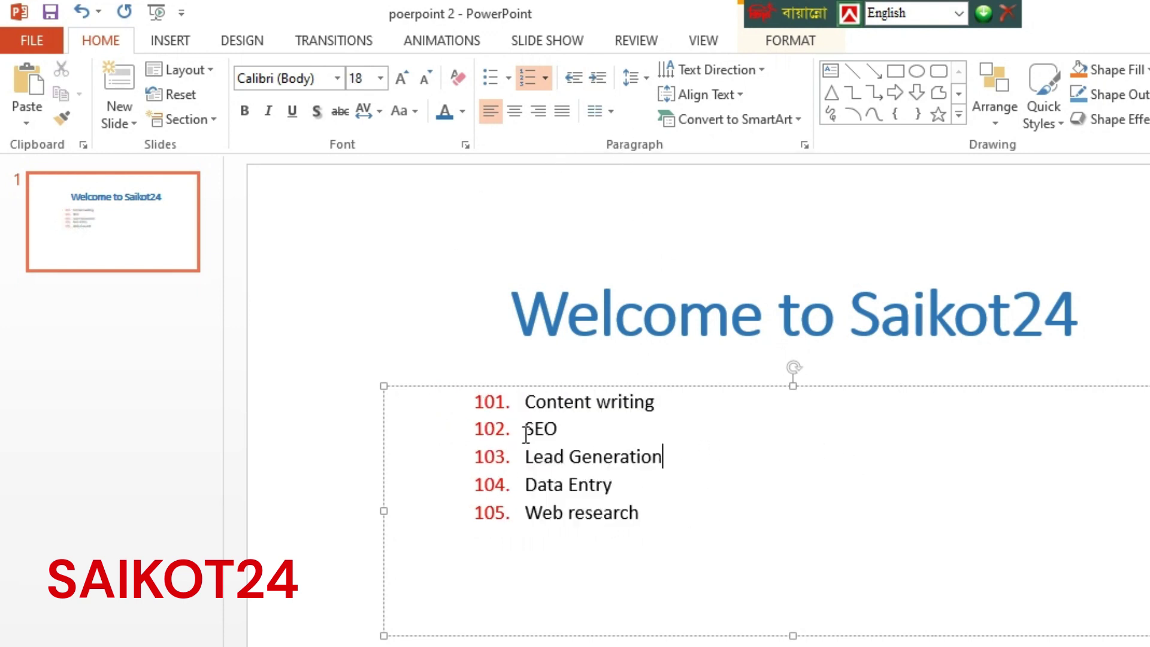
Demote SEO and the items below it by one list level, and Lead Generation through Web research by one more
left_click_drag(689, 538, 525, 429)
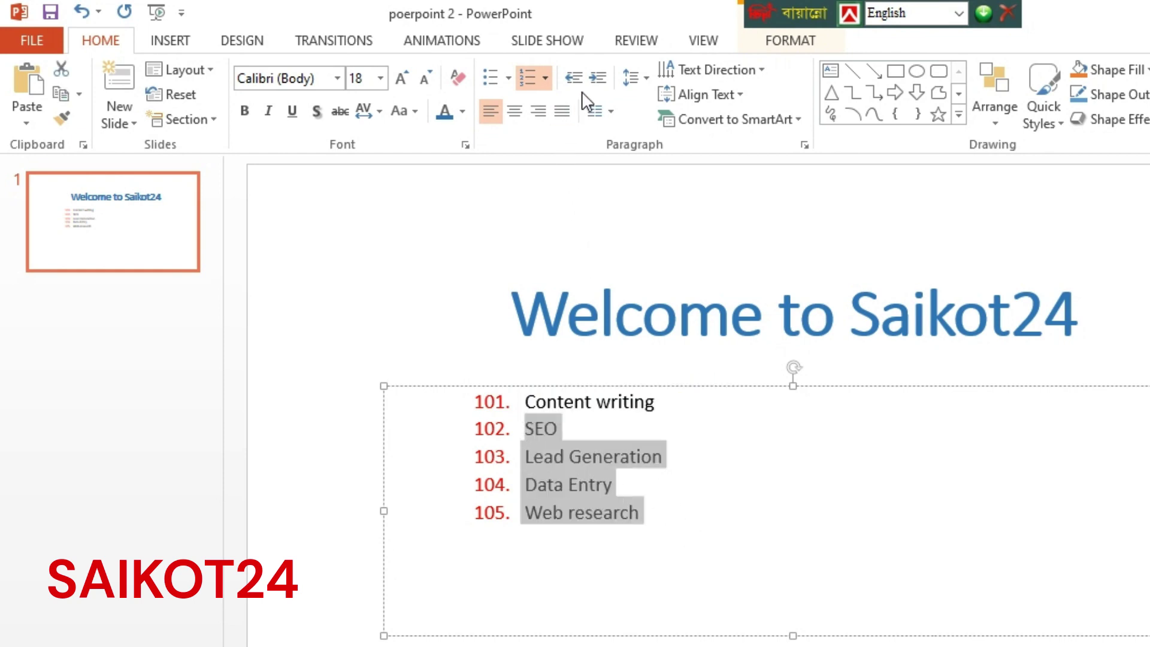
left_click(597, 78)
left_click_drag(747, 510, 595, 476)
left_click(711, 544)
left_click_drag(711, 544, 572, 454)
left_click(597, 77)
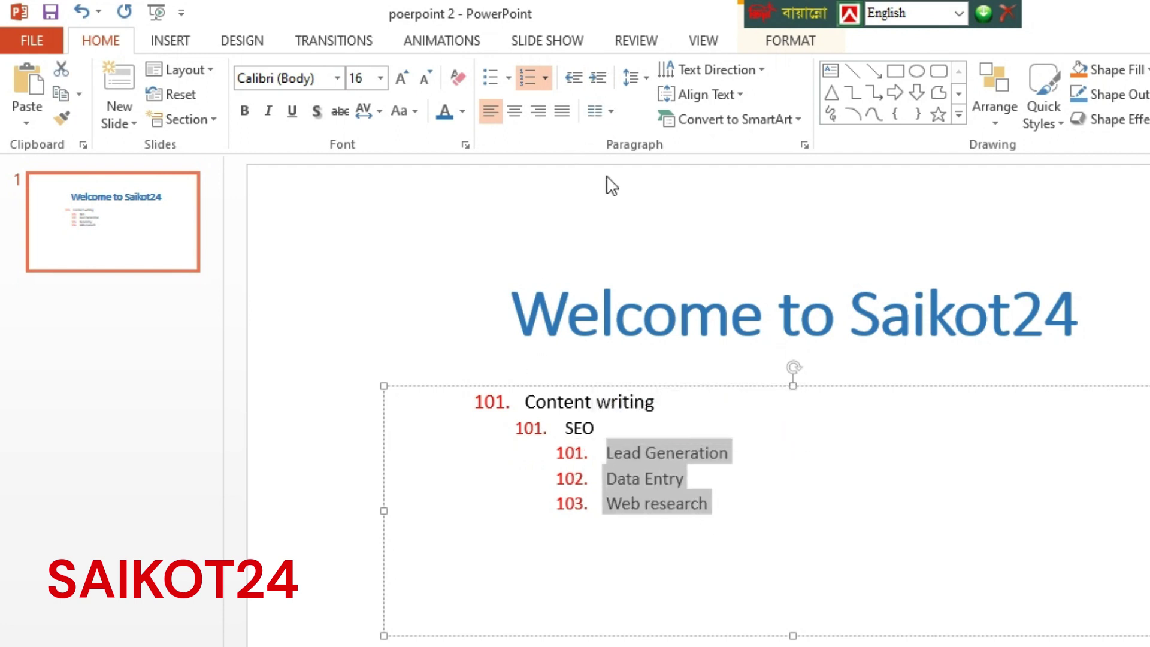
Demote Data Entry and Web research by one list level, and Web research by one more
left_click(743, 547)
left_click_drag(750, 513, 605, 479)
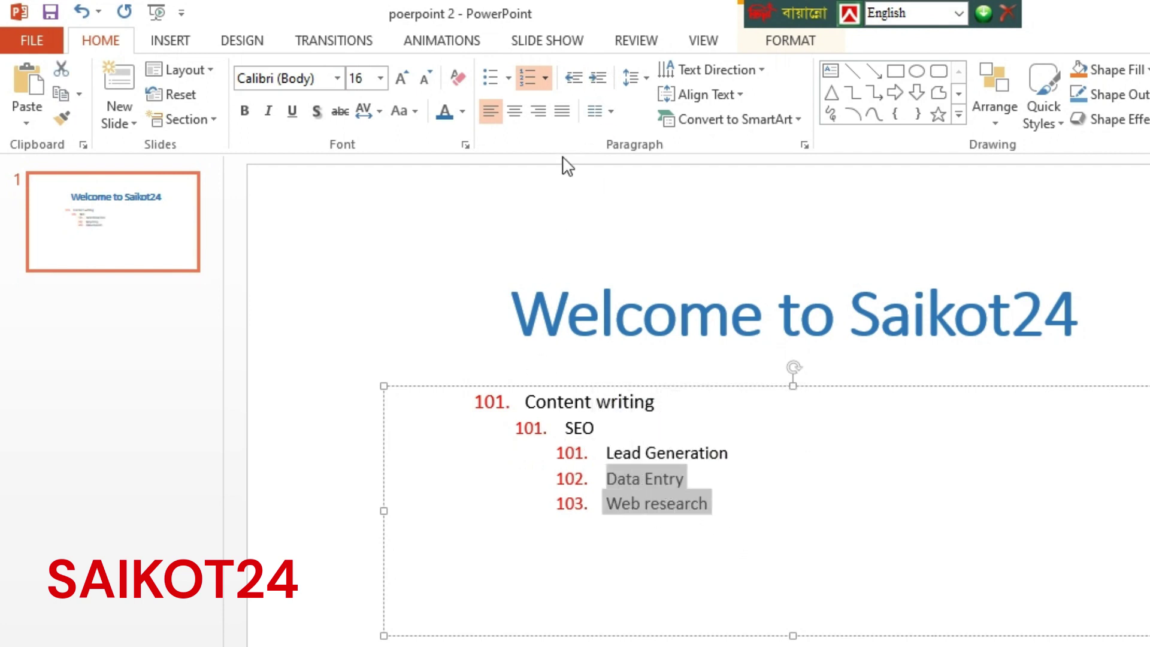
left_click(595, 81)
left_click(791, 540)
left_click_drag(752, 505, 647, 503)
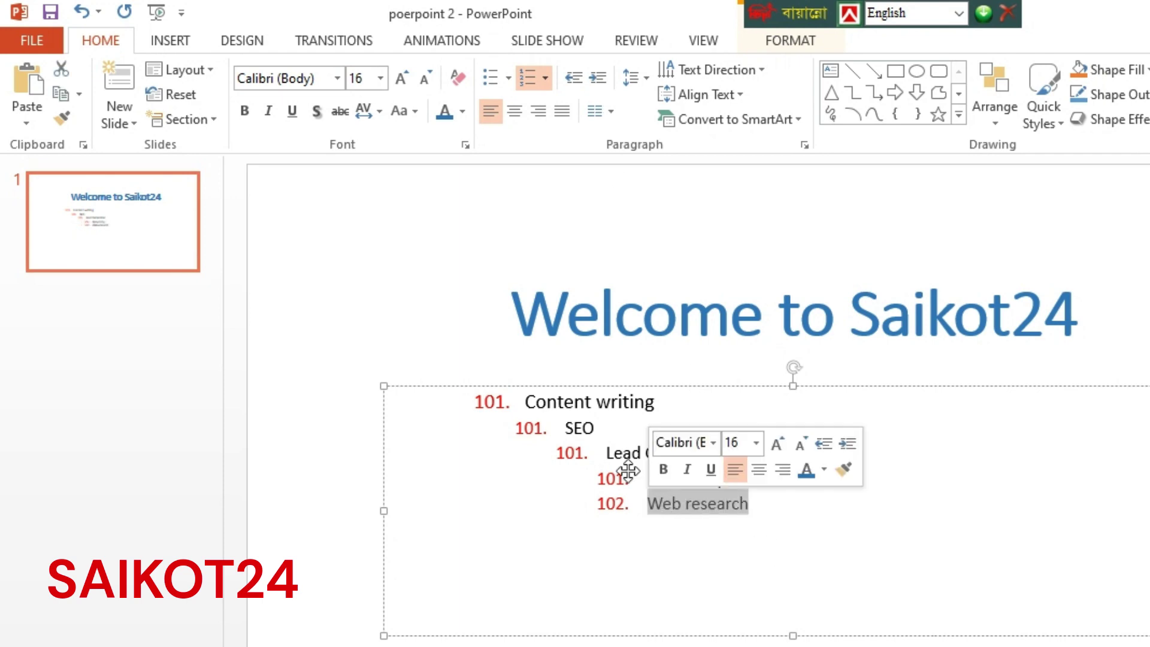
left_click(596, 78)
left_click(788, 605)
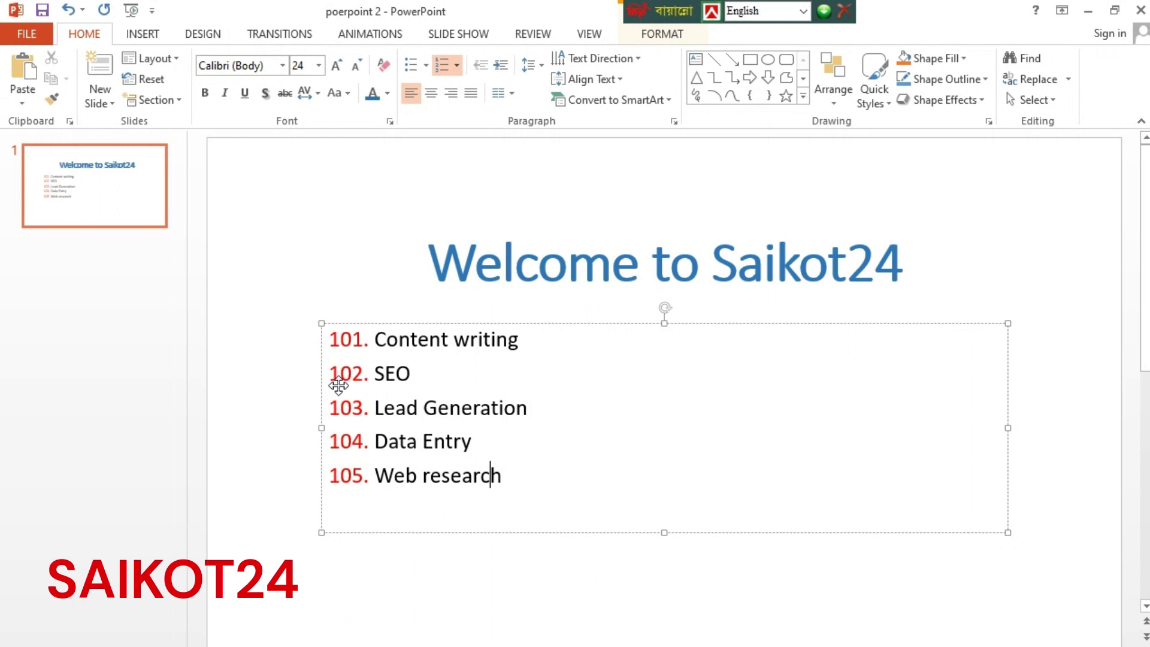
Reduce the hanging indent of all five numbered list items through the paragraph options, then deselect the text
left_click_drag(533, 480, 371, 335)
left_click(543, 64)
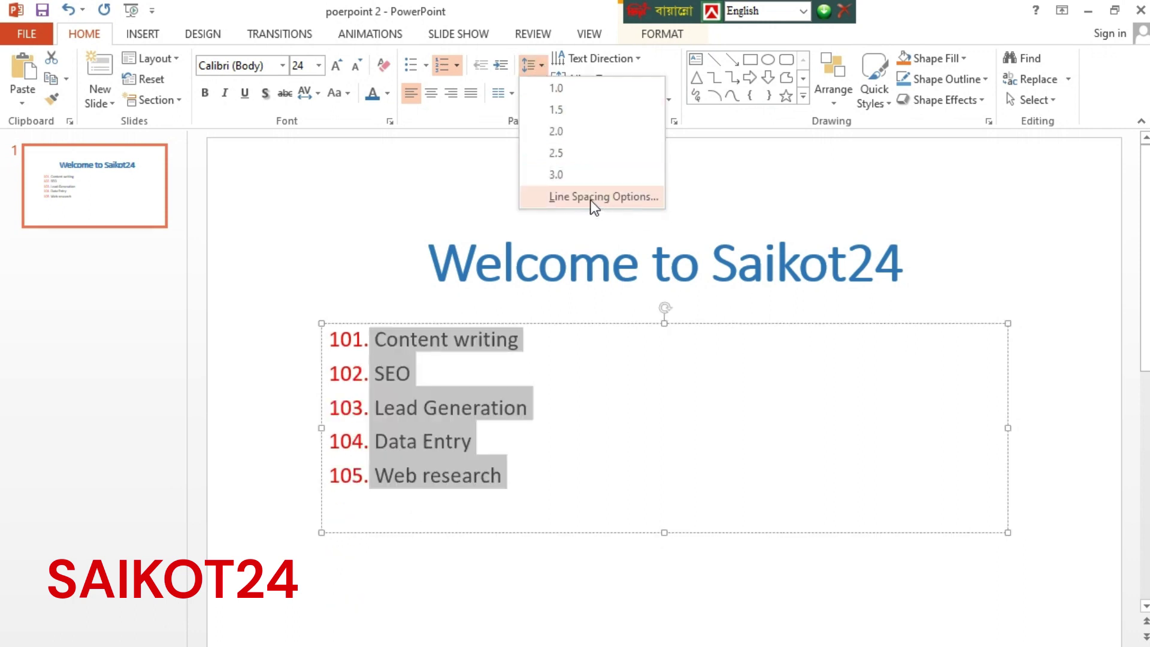
left_click(627, 199)
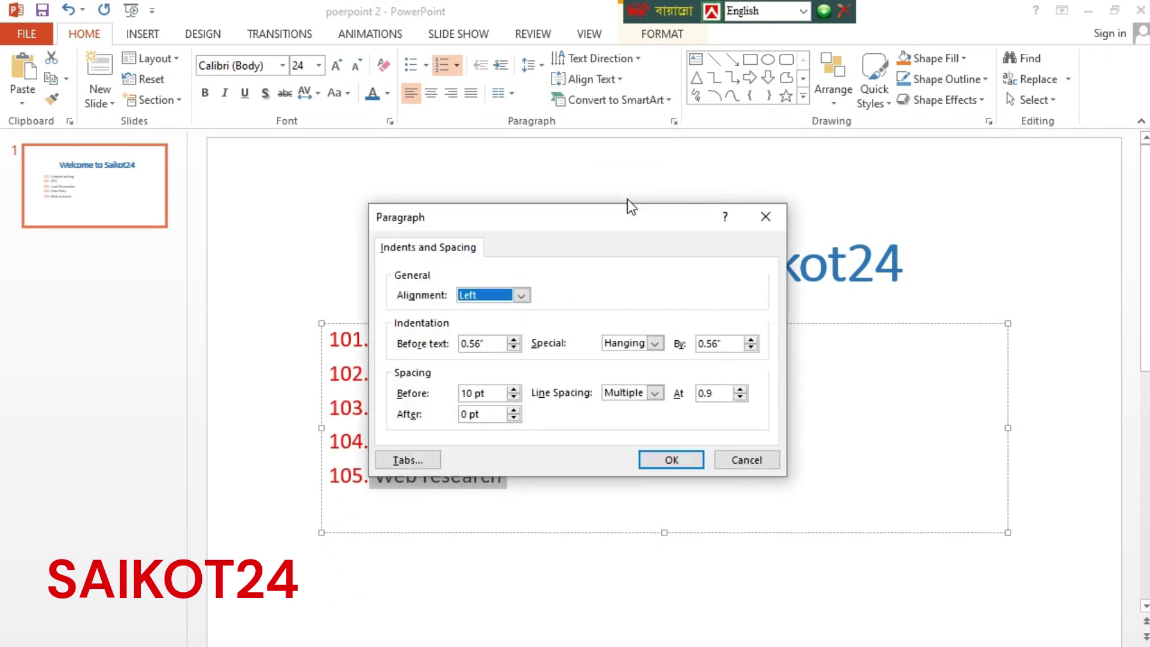
left_click(719, 345)
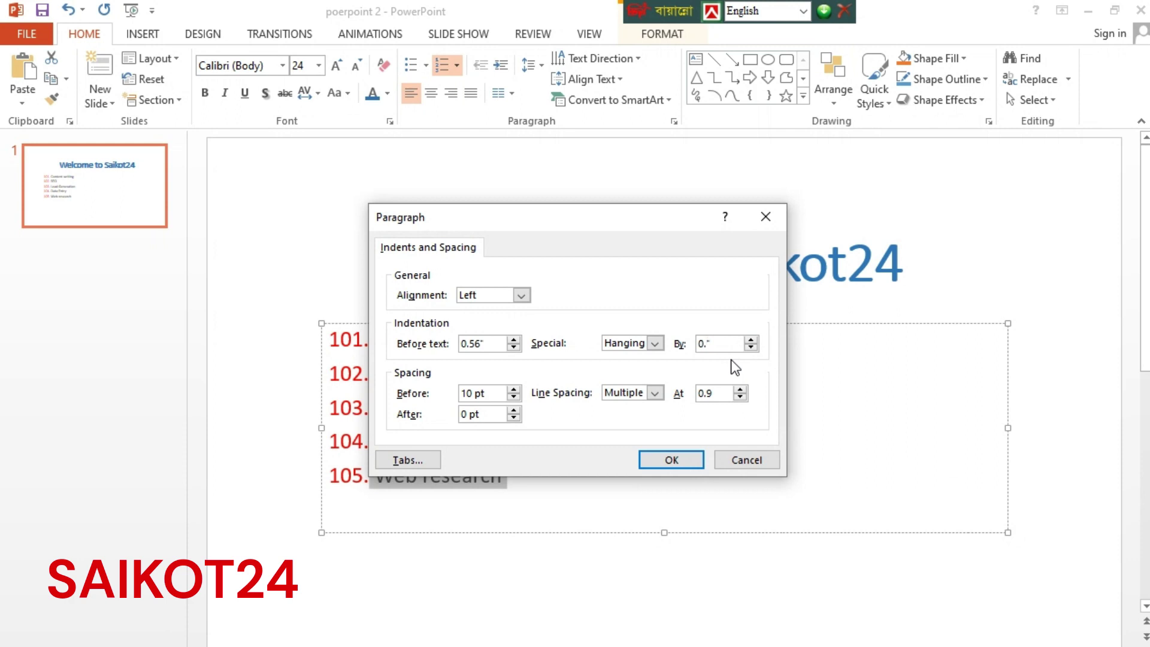
left_click(668, 458)
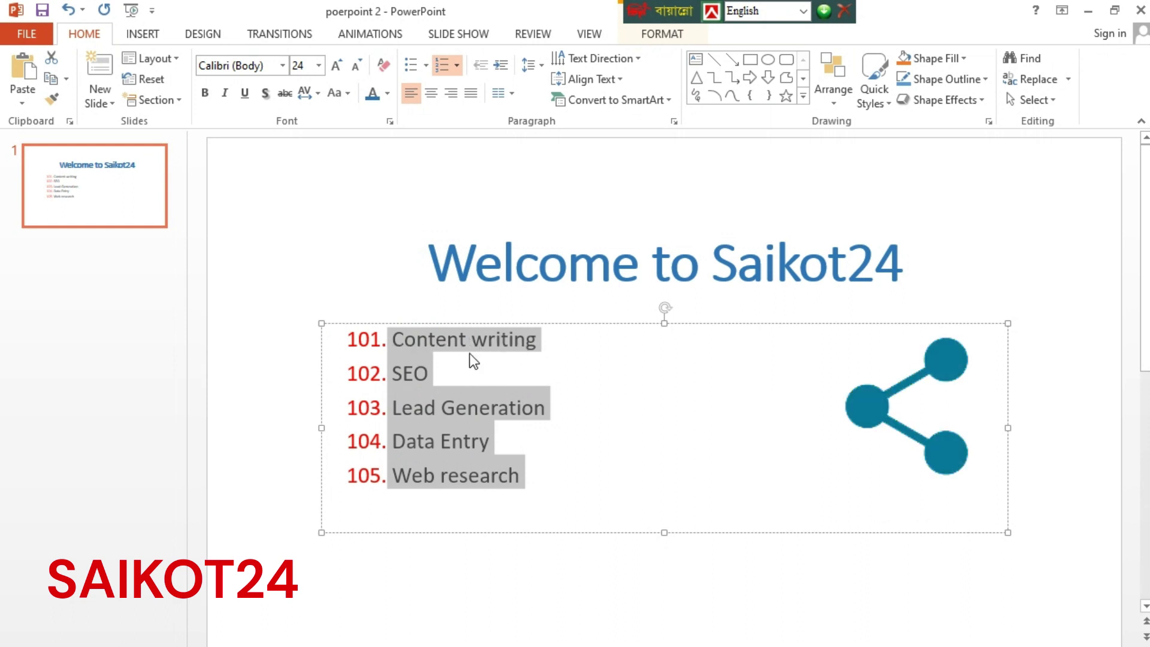
left_click(559, 384)
key("ctrl+Home")
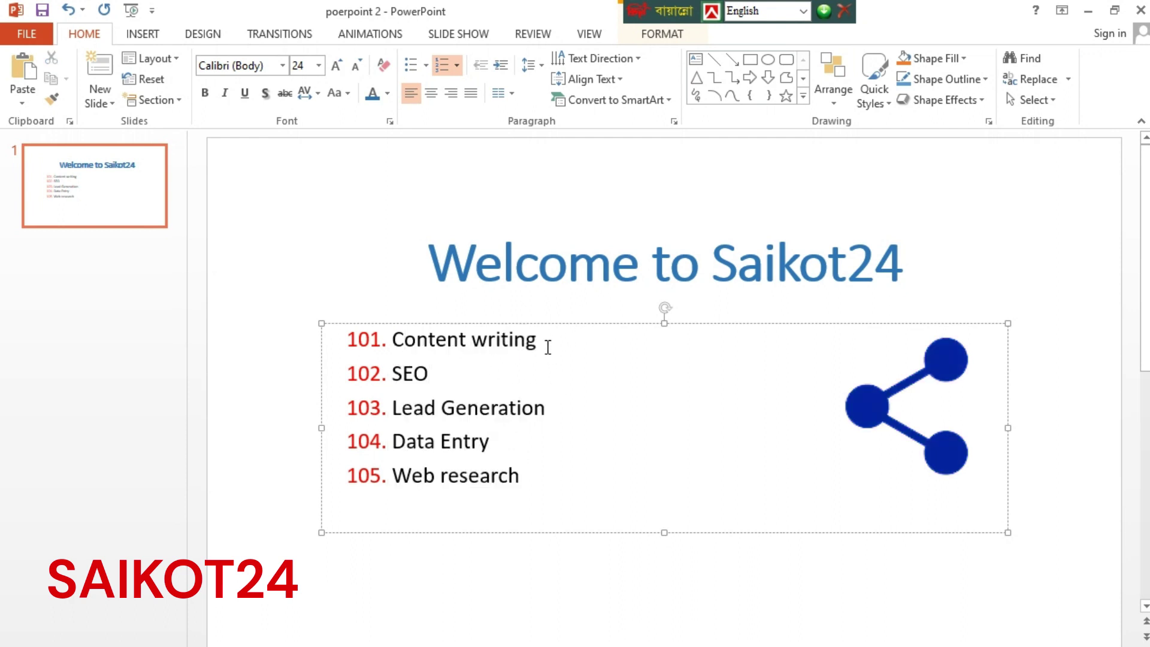